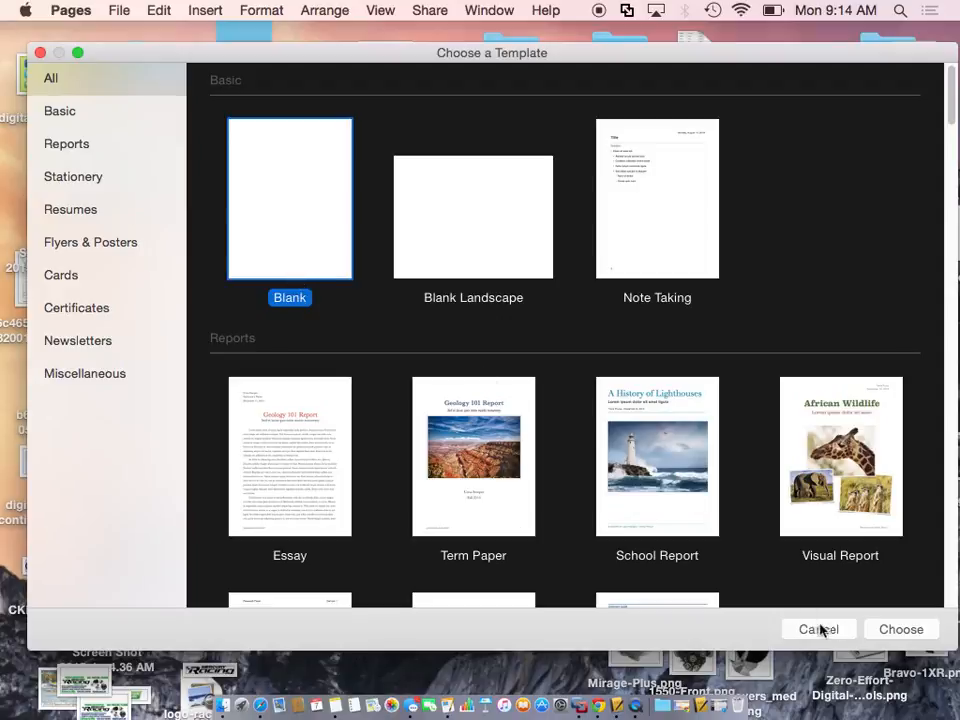
- Create a new document from the Blank template
click(900, 629)
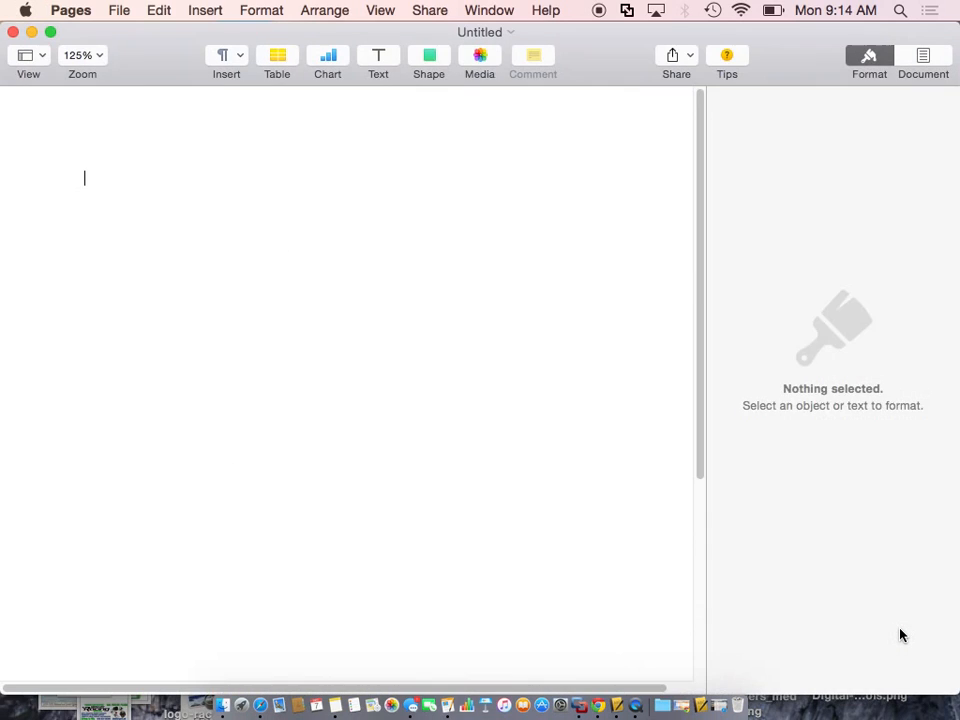
drag(156, 57, 178, 70)
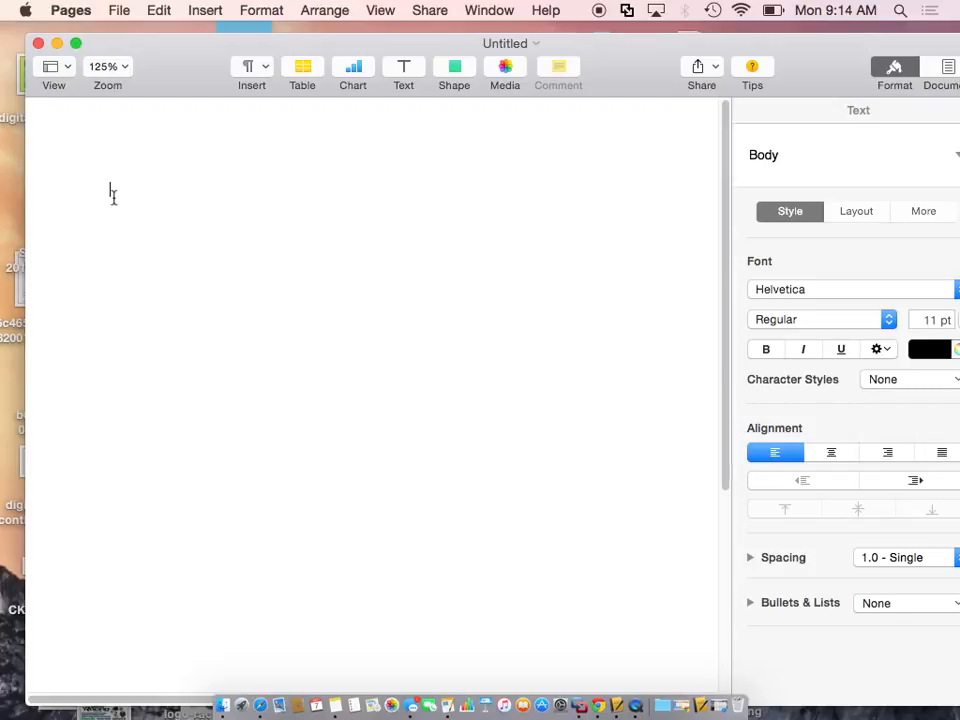
text(LKDSA FKAK)
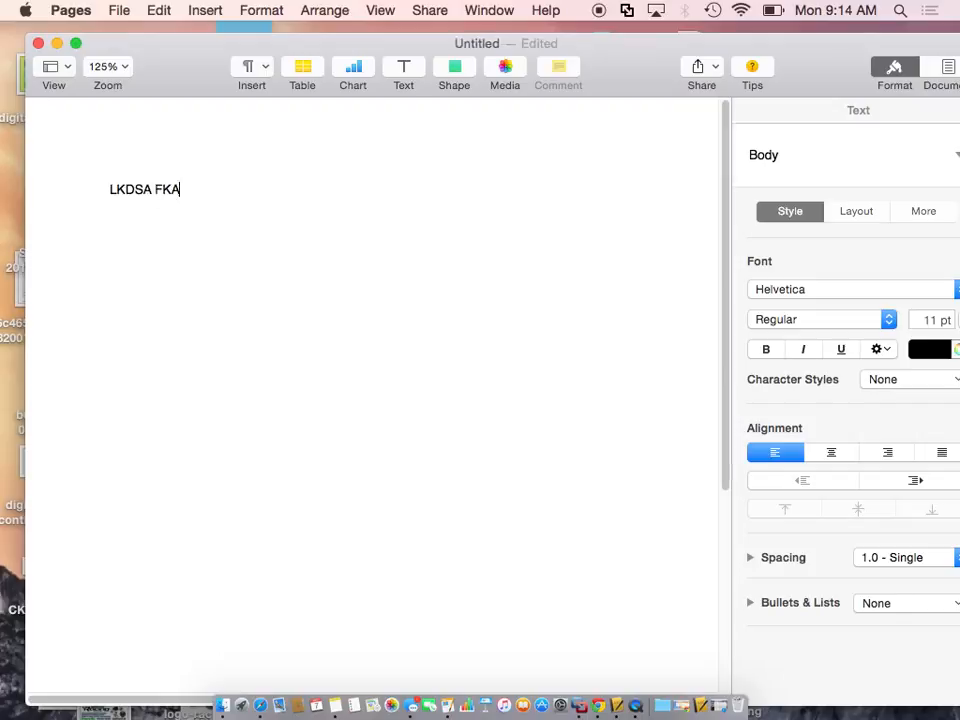
key(BackSpace)
key(BackSpace)
key(BackSpace)
key(BackSpace)
key(BackSpace)
key(BackSpace)
key(BackSpace)
key(BackSpace)
key(BackSpace)
key(BackSpace)
key(BackSpace)
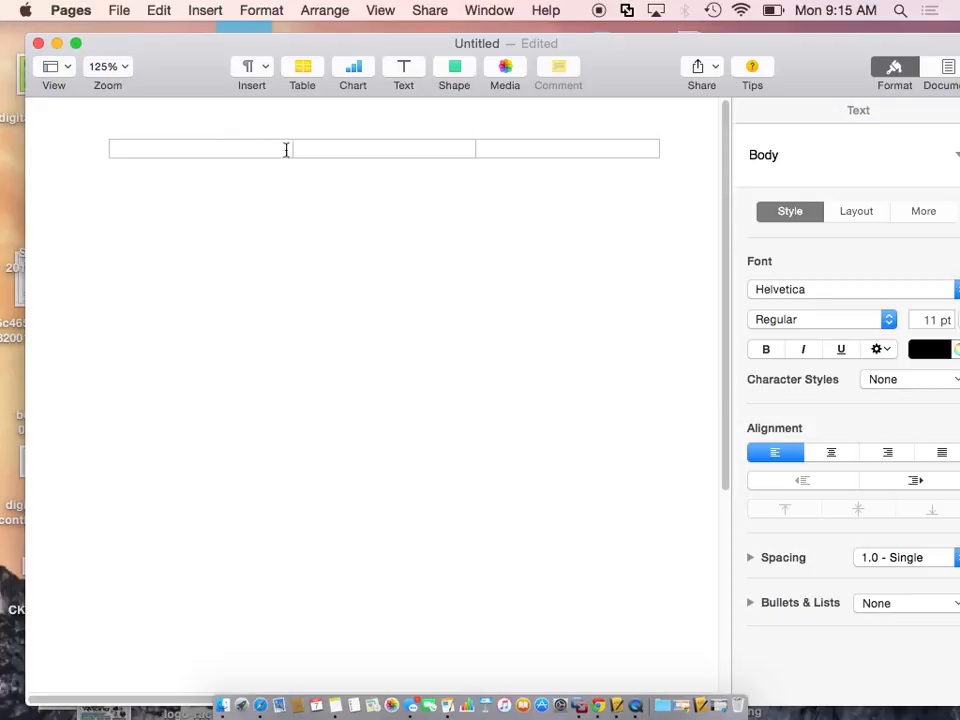
- Insert a blue square shape, move it to the page's upper-left corner and stretch it across the page width as a title banner
click(455, 68)
click(388, 198)
click(379, 240)
drag(379, 240, 144, 182)
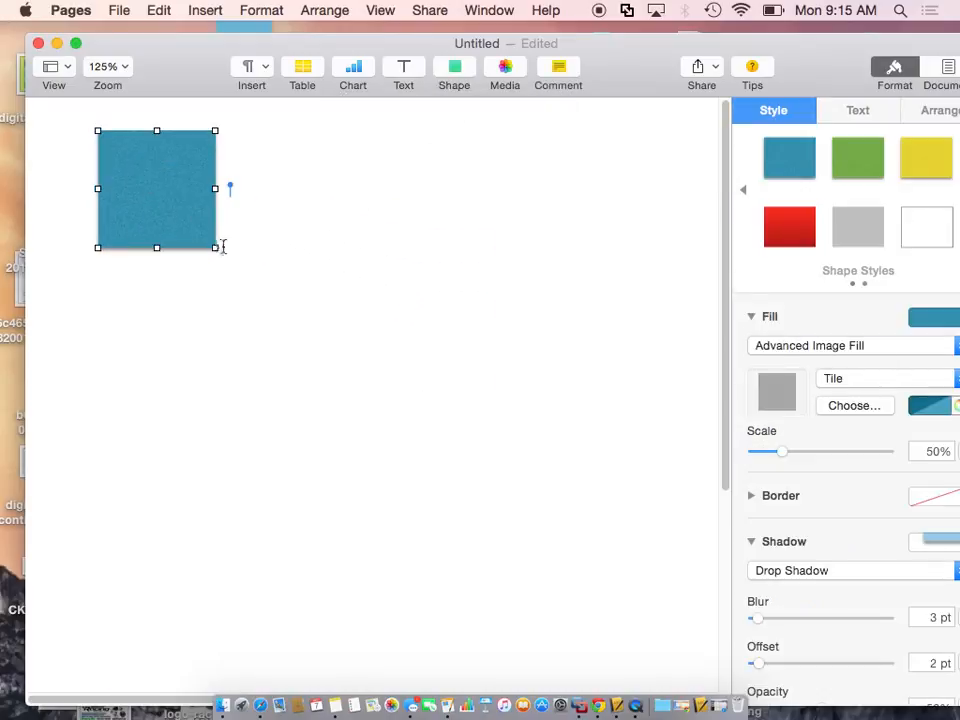
drag(214, 242, 673, 255)
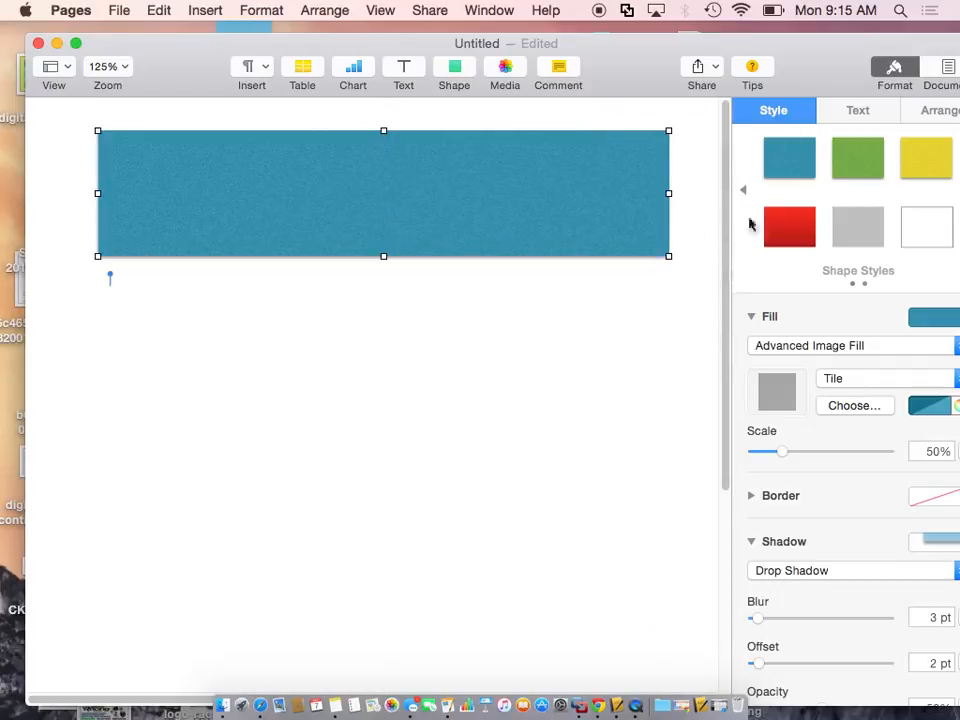
drag(853, 60, 810, 60)
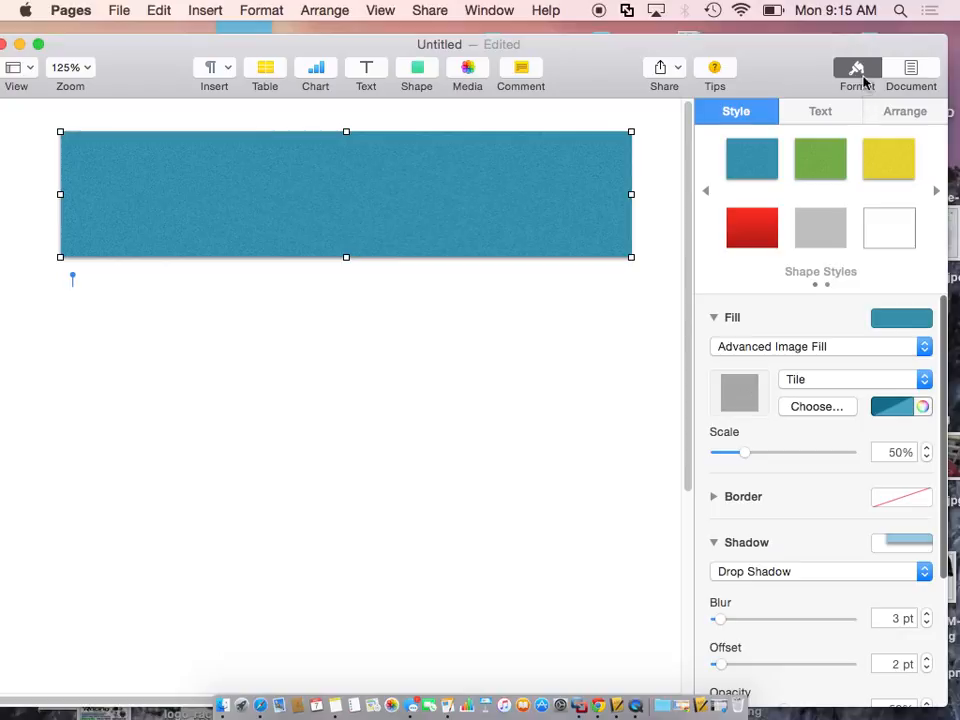
click(926, 68)
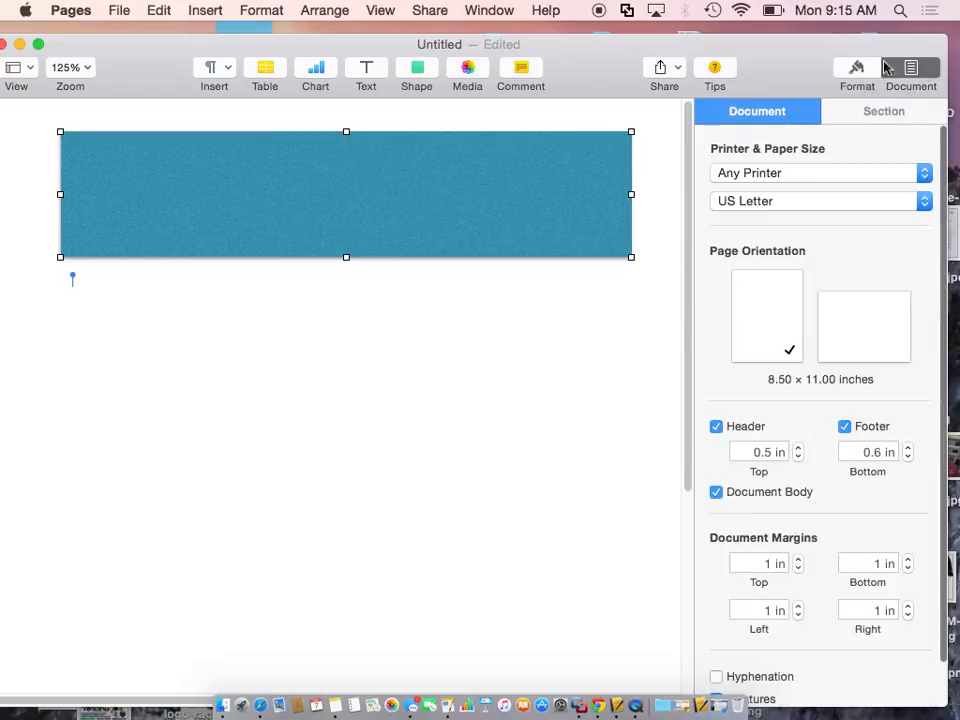
click(866, 68)
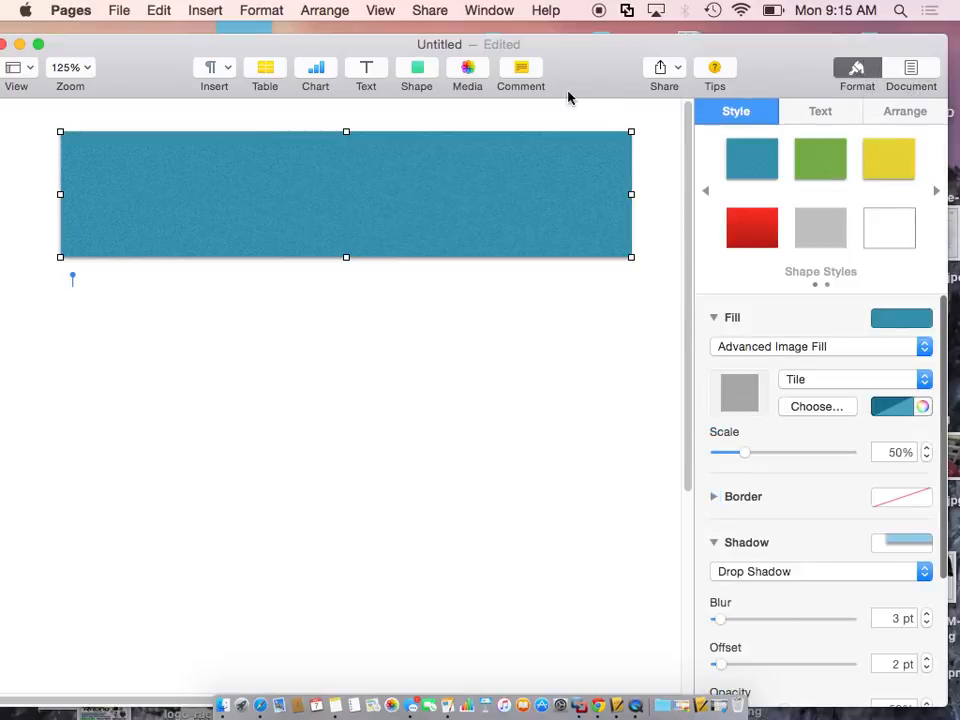
- Enter the title NASA inside the blue banner, with the author's byline on the line below
double_click(366, 183)
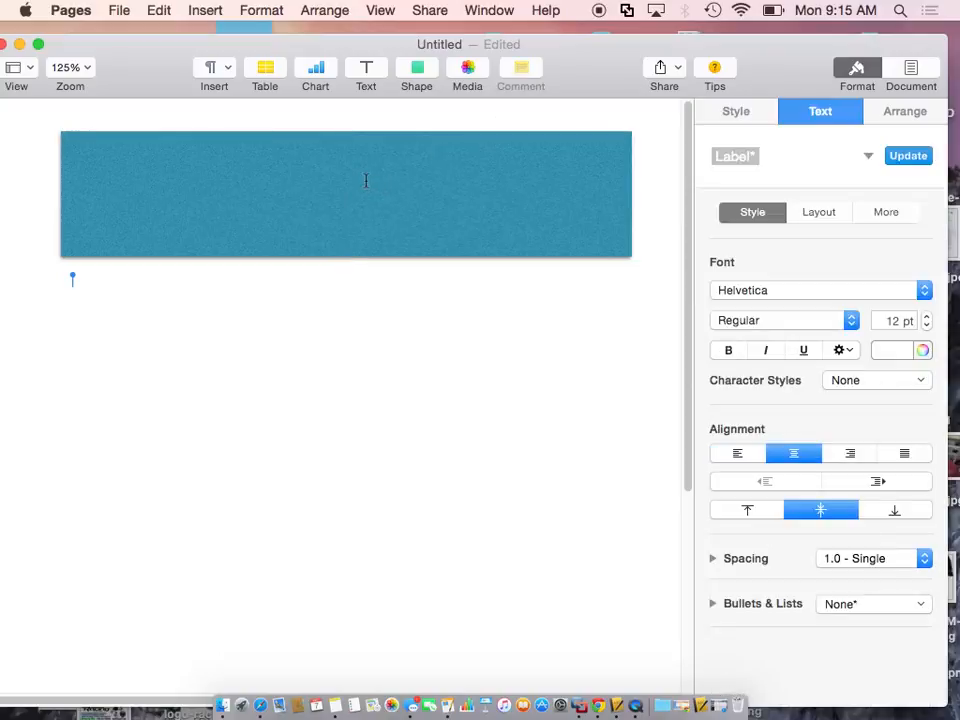
text(NAQ)
key(BackSpace)
text(SA)
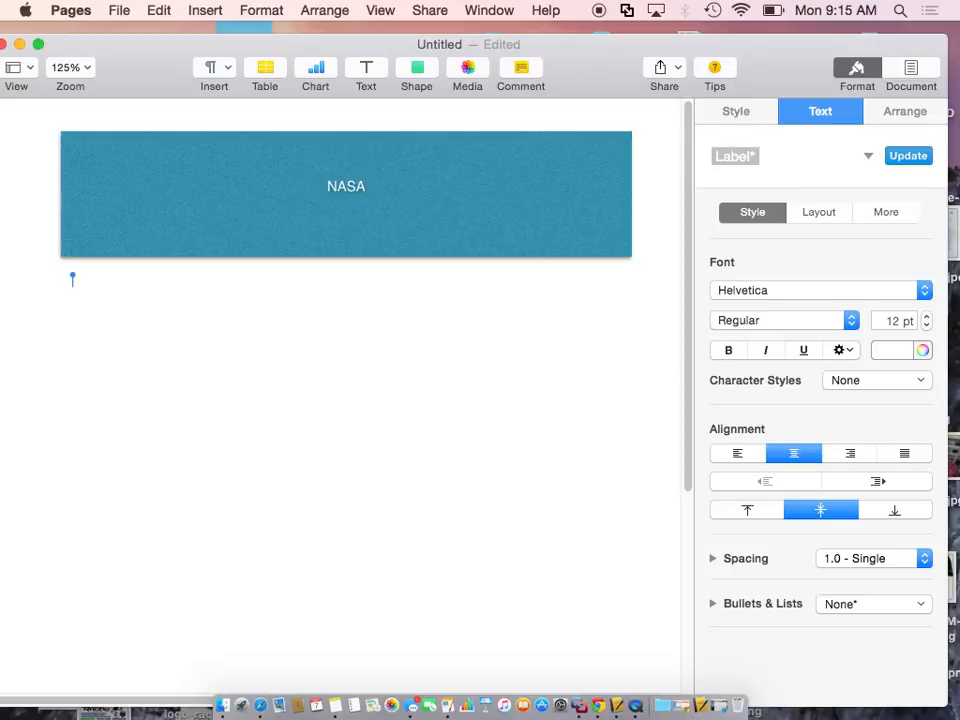
key(Return)
text(BY MR. Z)
click(302, 322)
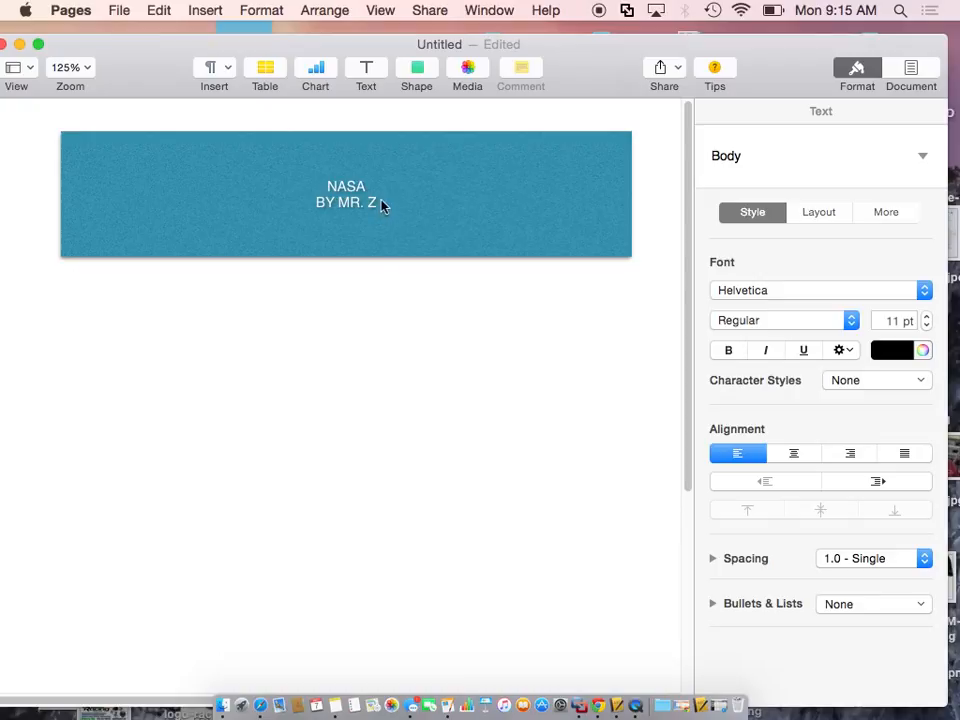
- Set the body text layout below the banner to 2 columns
mouse_move(761, 64)
mouse_down()
mouse_move(769, 57)
mouse_move(748, 50)
mouse_up()
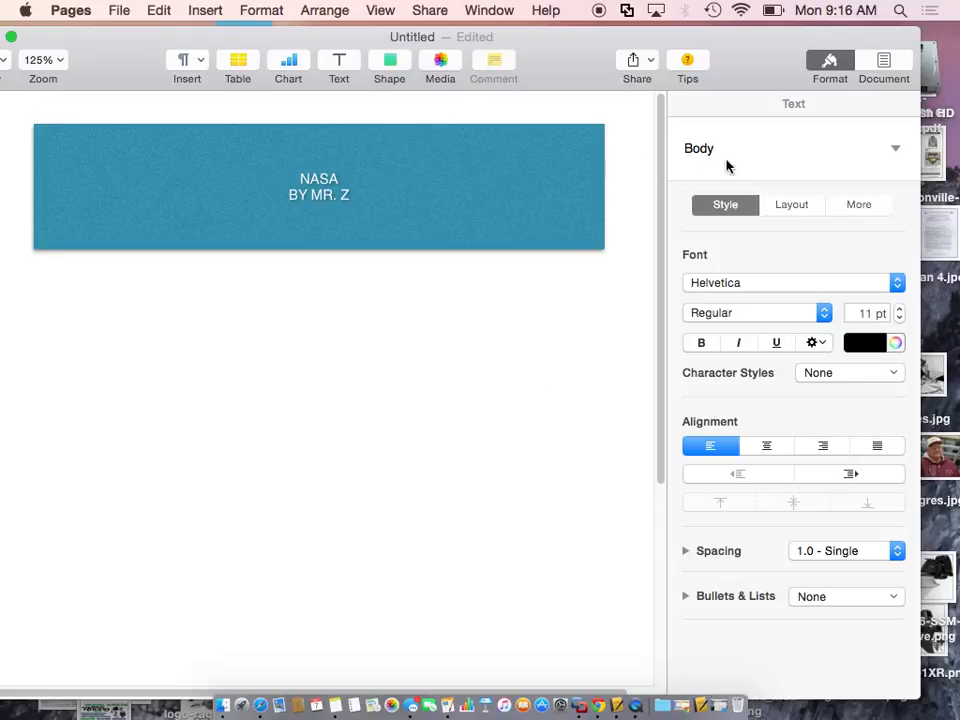
click(793, 205)
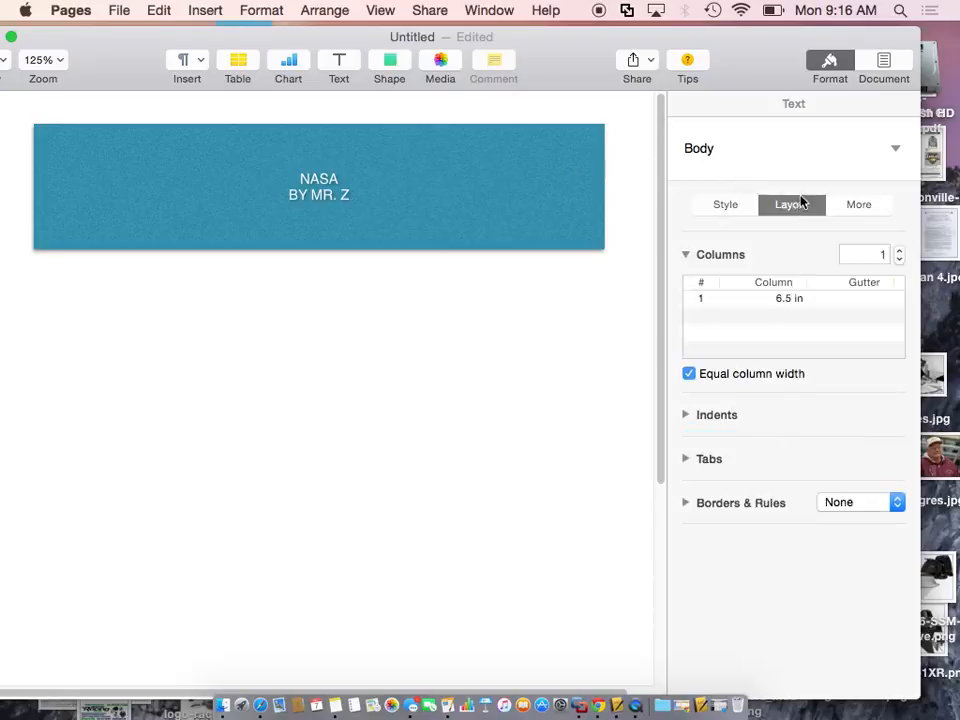
click(686, 256)
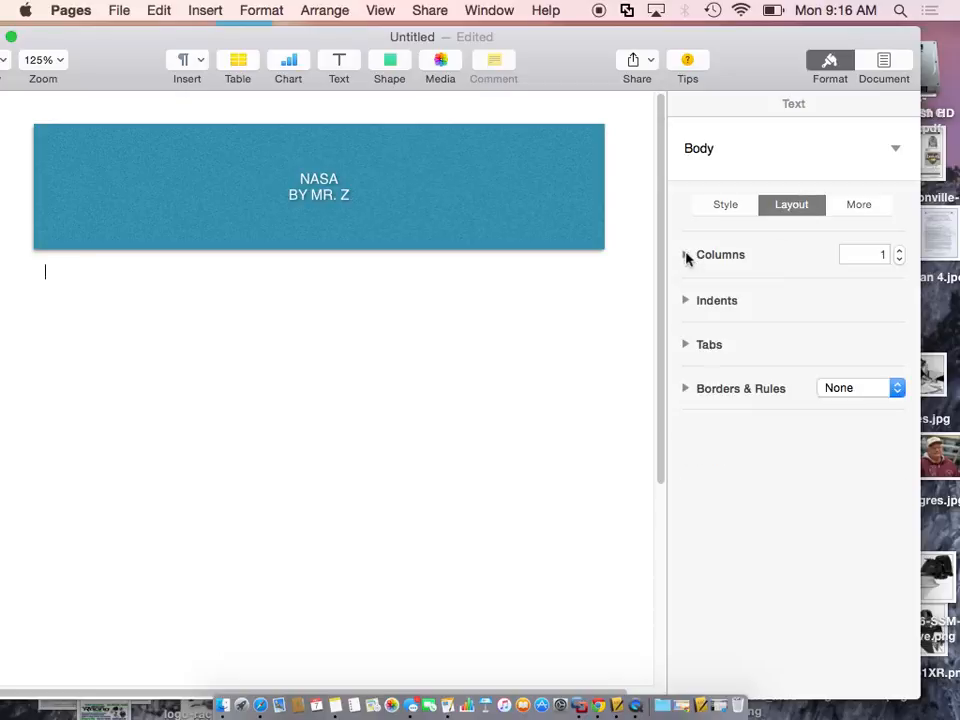
click(686, 256)
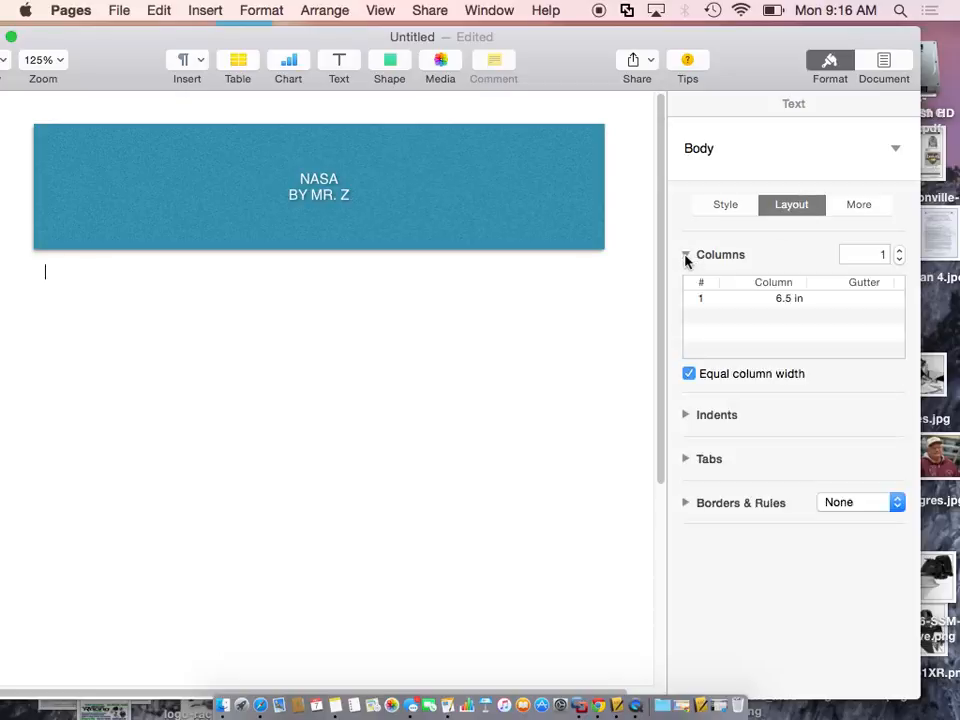
click(899, 251)
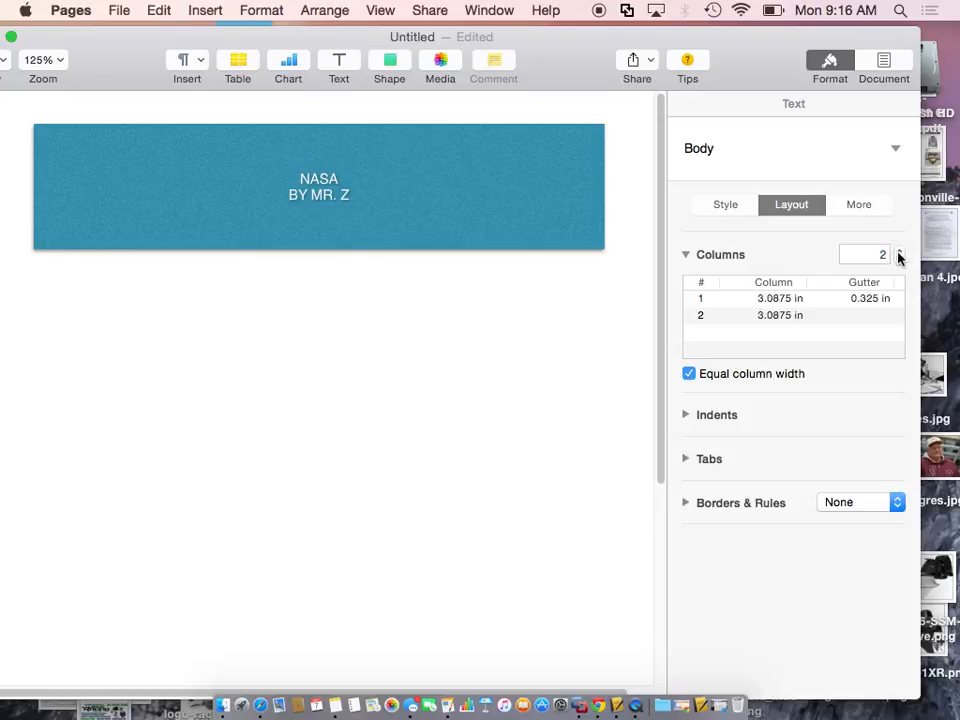
- Show the invisible formatting characters in the document
drag(120, 77, 147, 72)
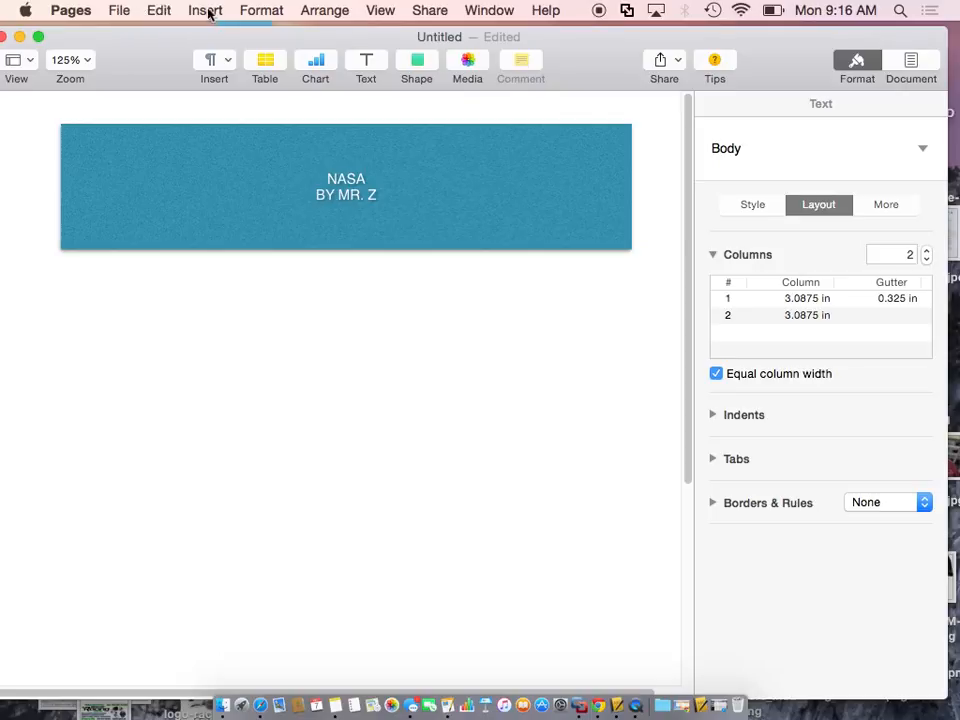
click(159, 12)
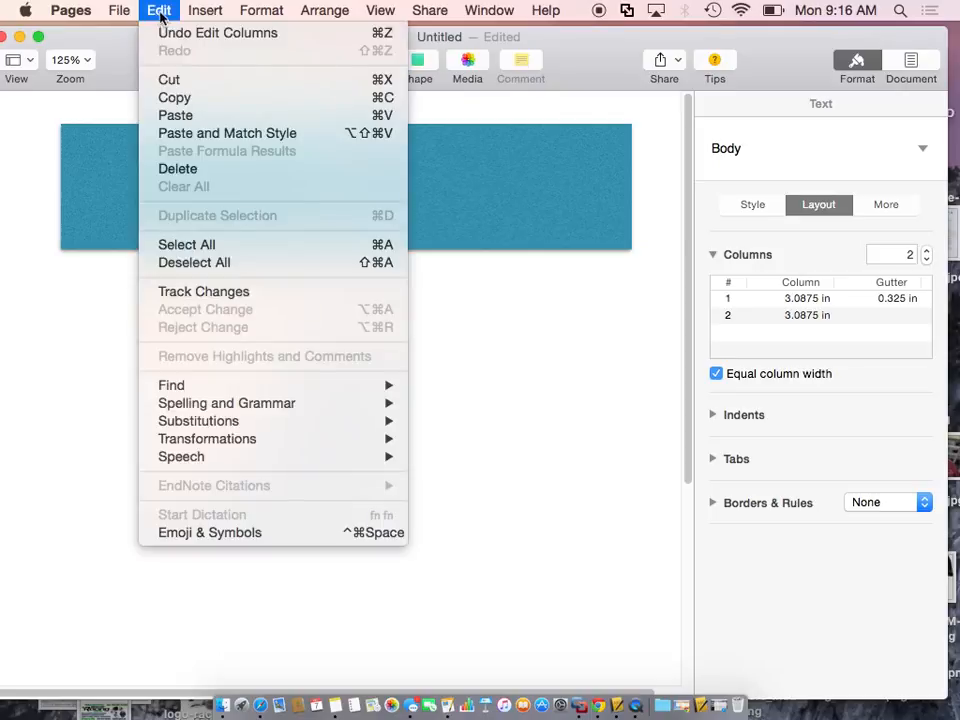
mouse_move(267, 17)
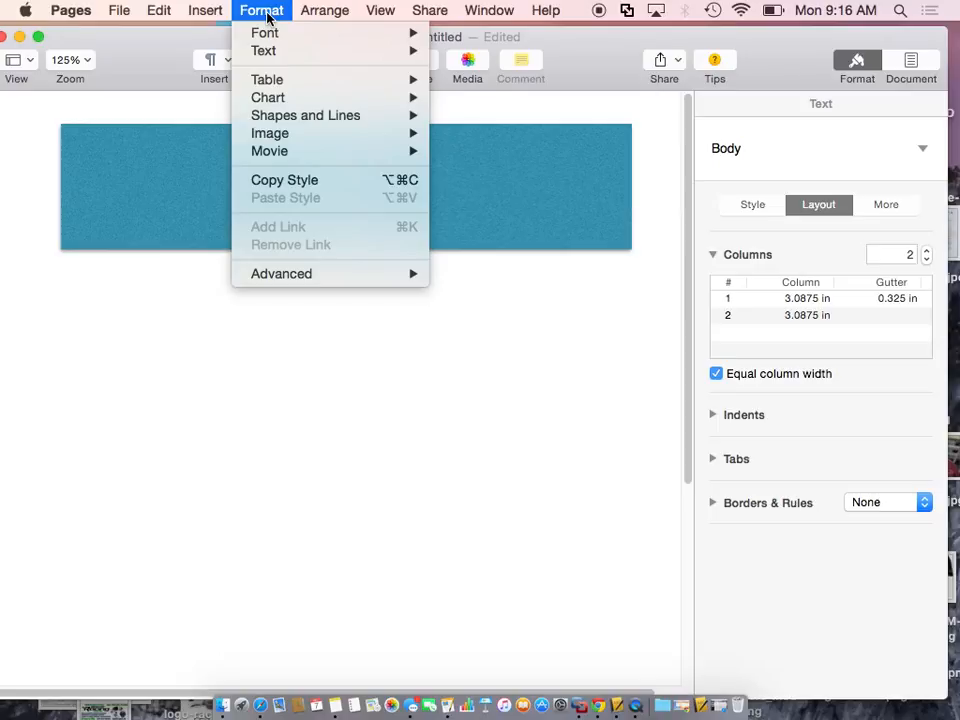
mouse_move(210, 15)
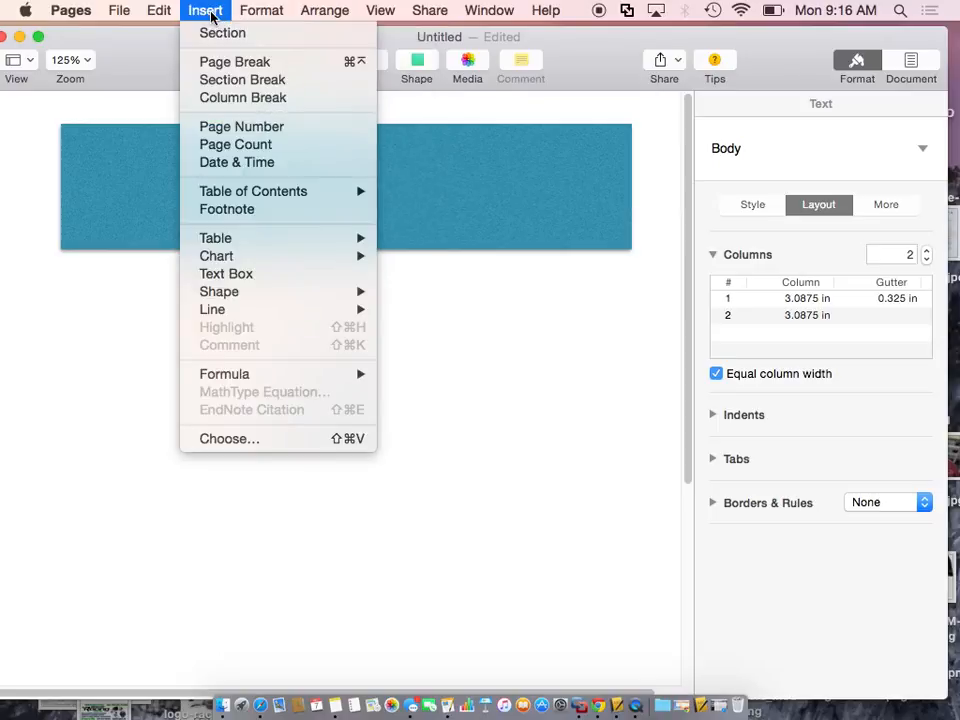
mouse_move(127, 13)
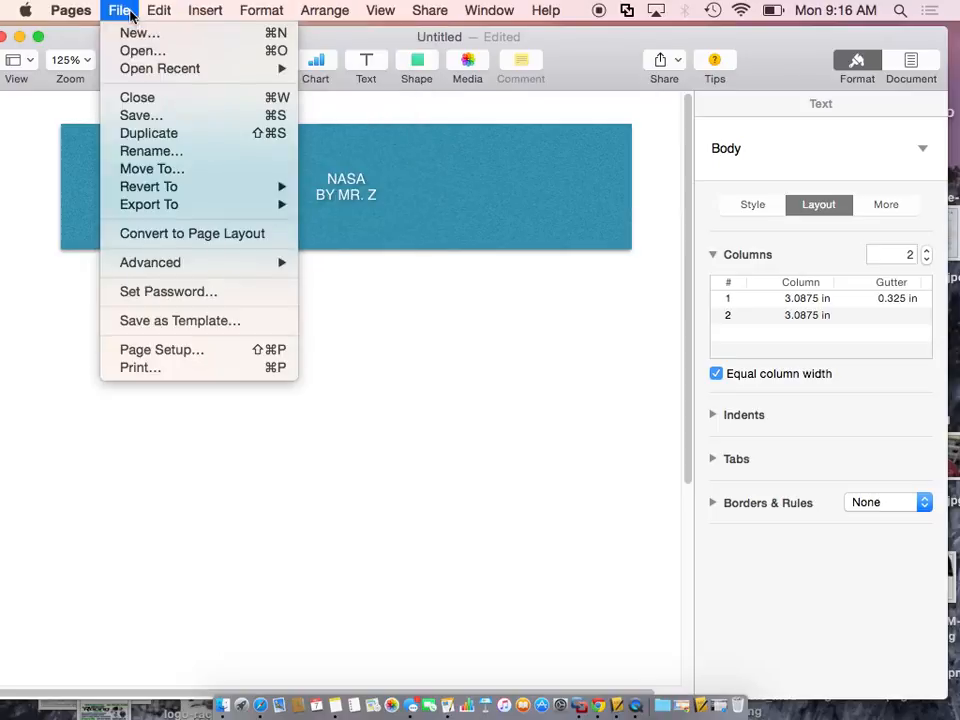
mouse_move(161, 17)
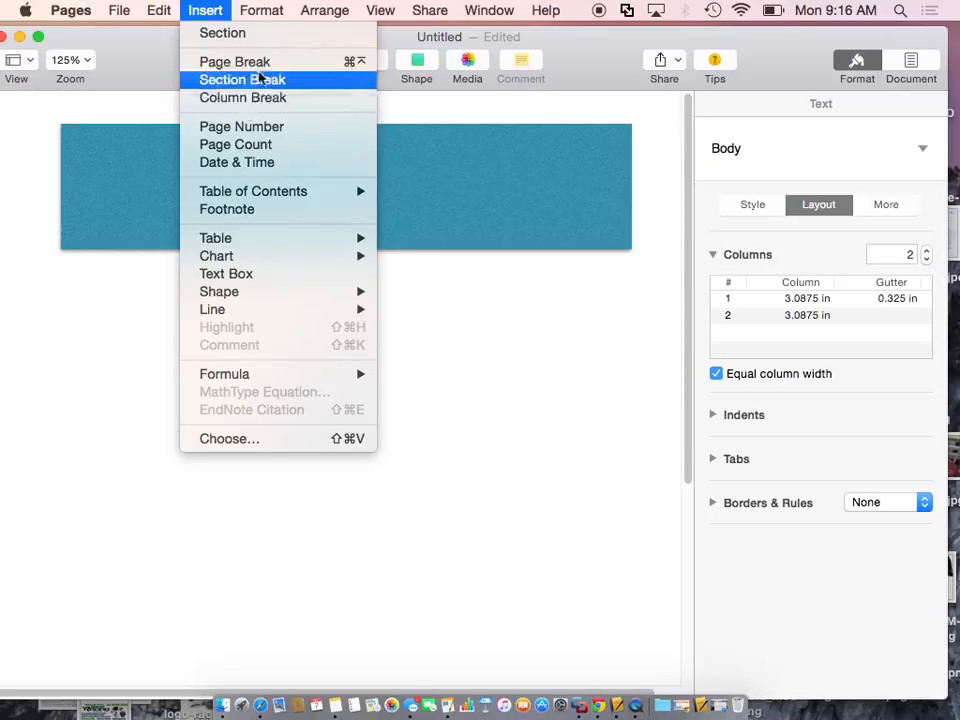
mouse_move(377, 14)
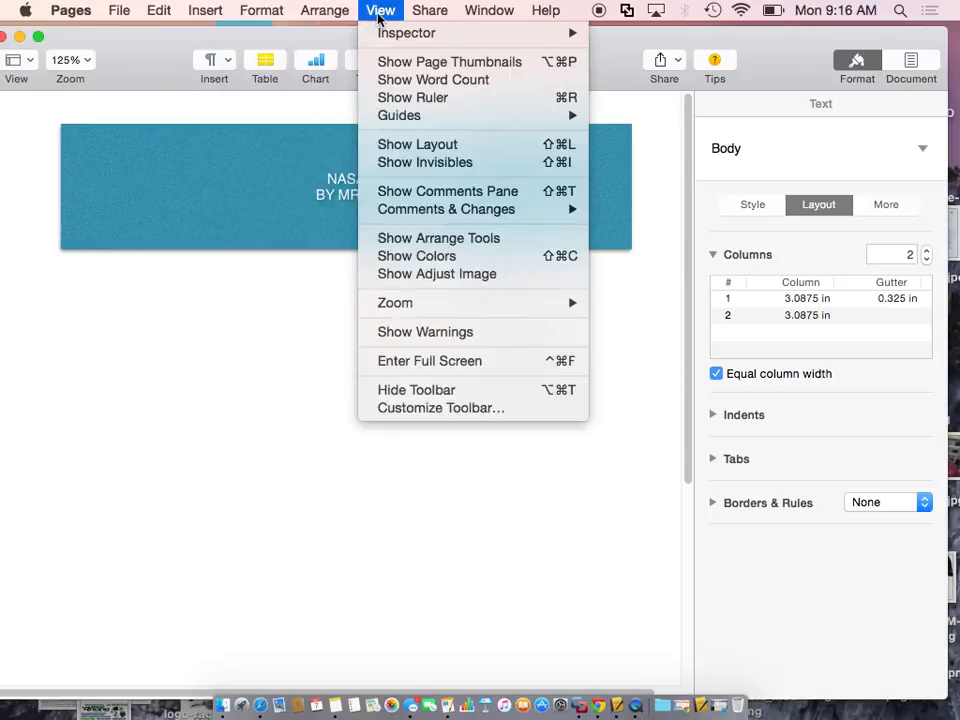
click(447, 170)
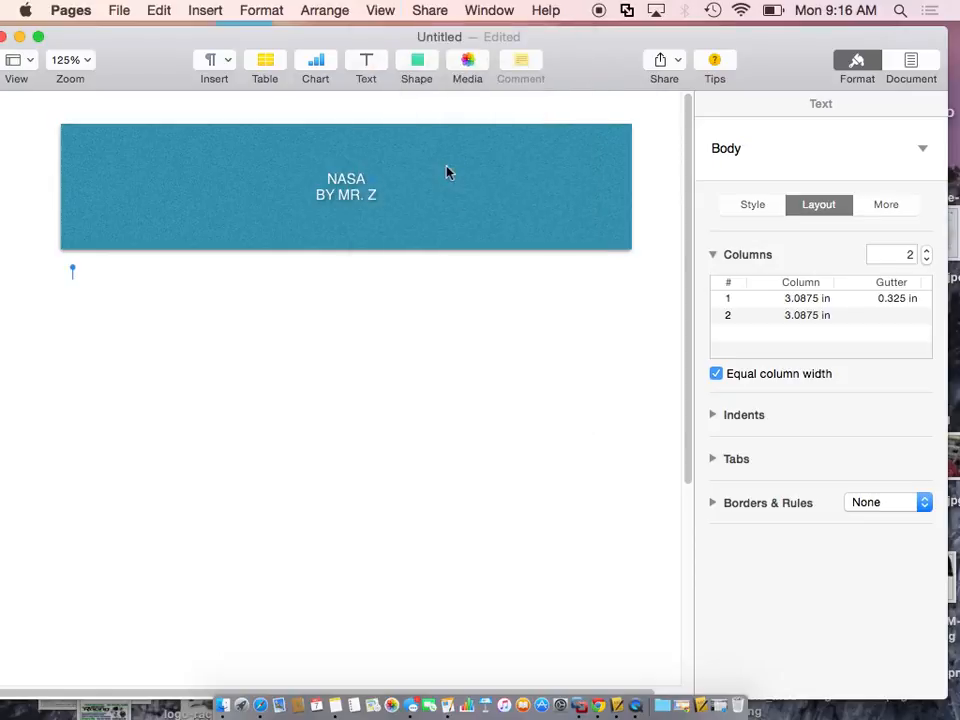
- Fill the first column with seven blank lines, the sample text ASD and ASDF separated by spaces, and three more line breaks
key(Return)
key(Return)
key(Return)
key(Return)
key(Return)
key(Return)
key(Return)
text(ASD           ASDF)
key(Return)
key(Return)
key(Return)
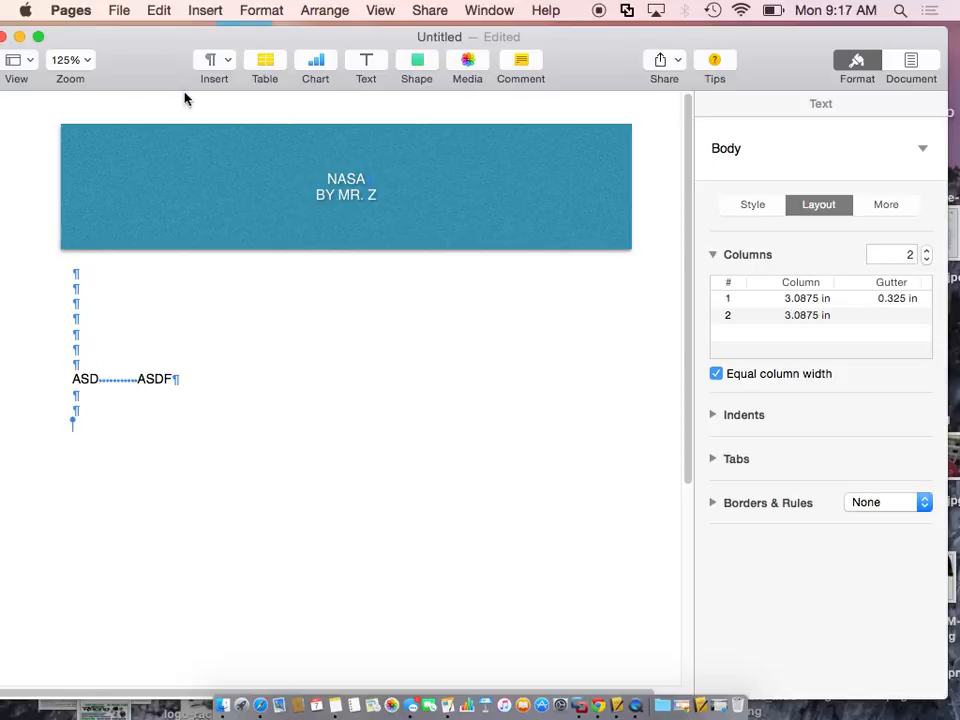
- Insert a column break and, after three blank lines, enter the sample lines "A;DSFJ A'SDLKF ;ALSD ; ASDL F" and "LKSADNF ;LAKSD" in the second column
click(205, 12)
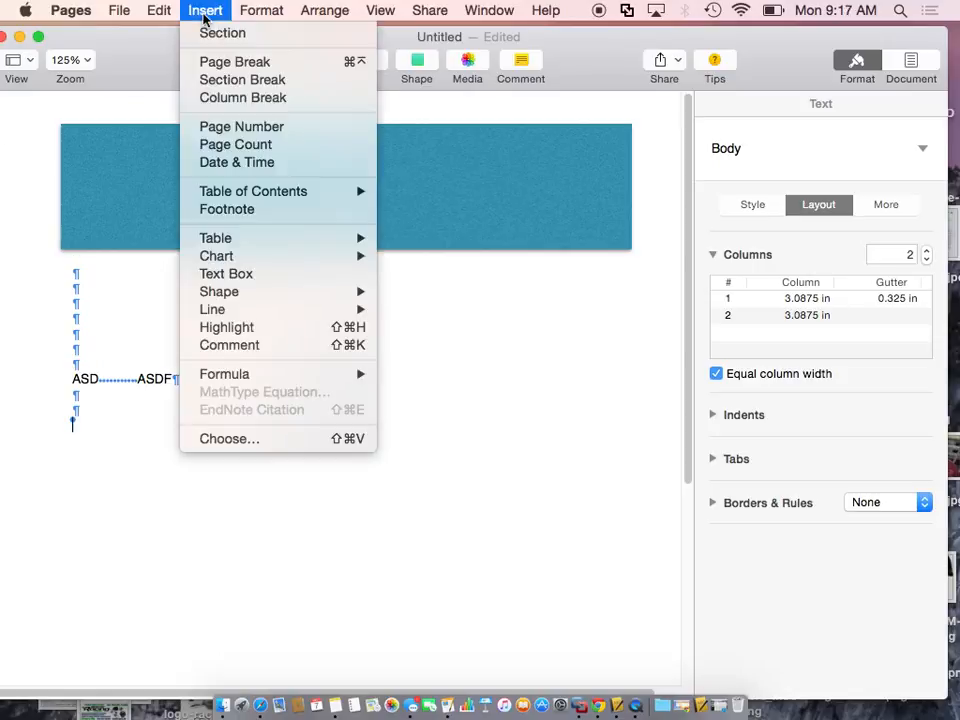
click(238, 98)
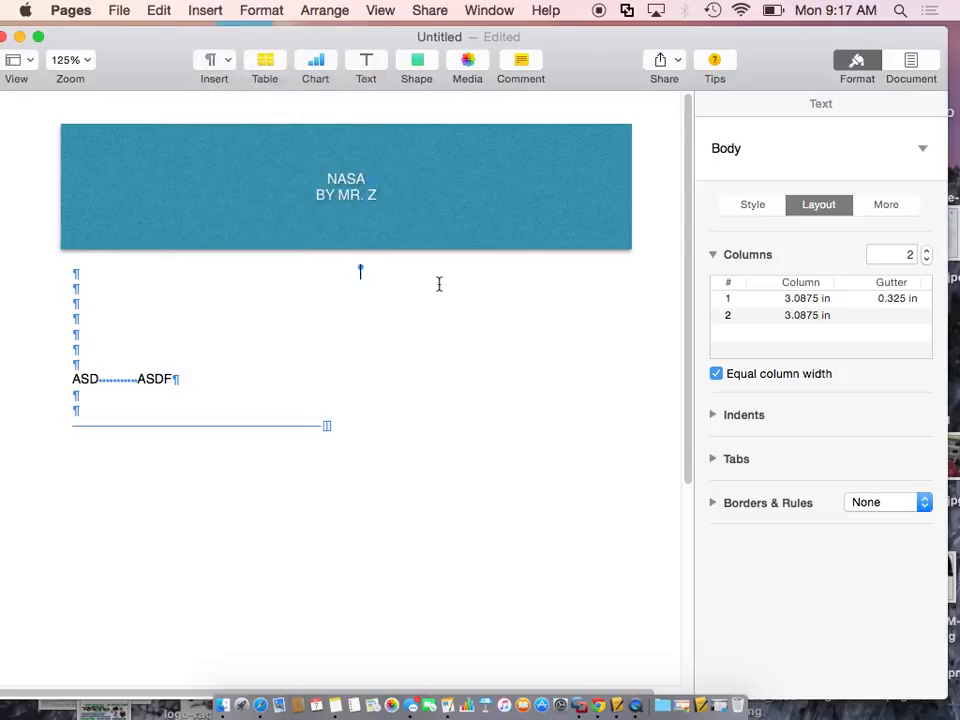
key(Return)
key(Return)
key(Return)
text(A;DSFJ A'SDLKF)
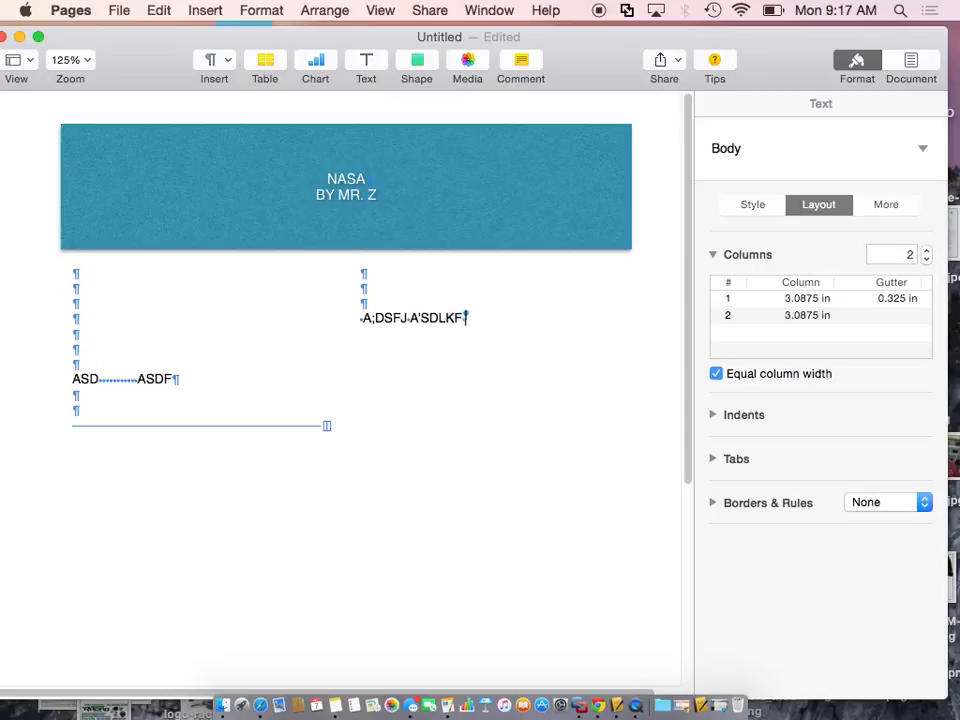
text( ;ALSD ; ASDL F)
key(Return)
key(Return)
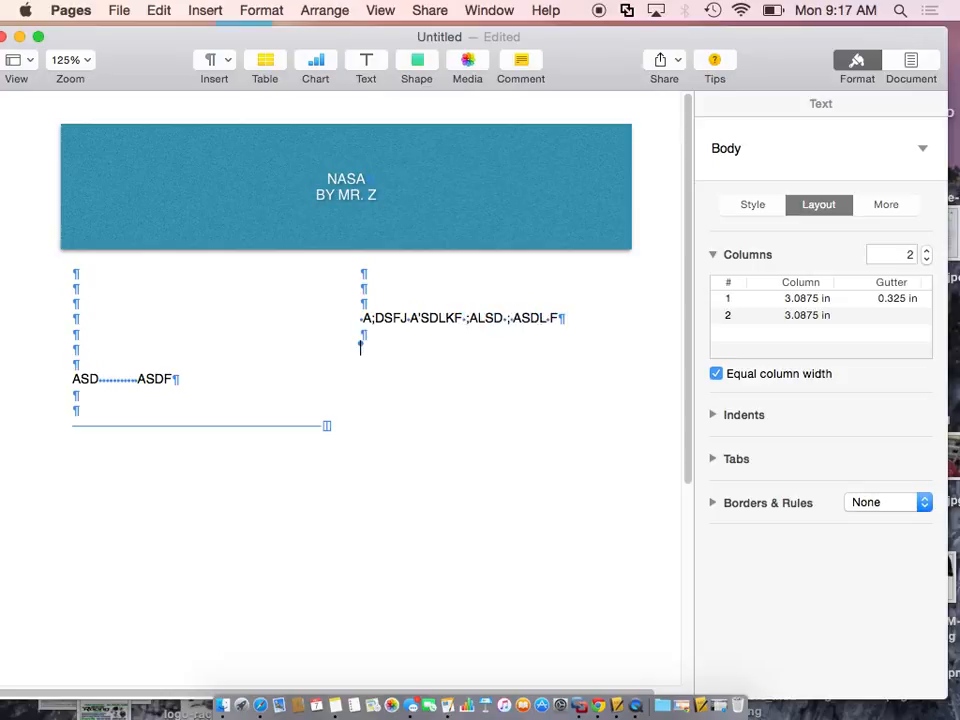
text(LKSADNF ;LAKSD)
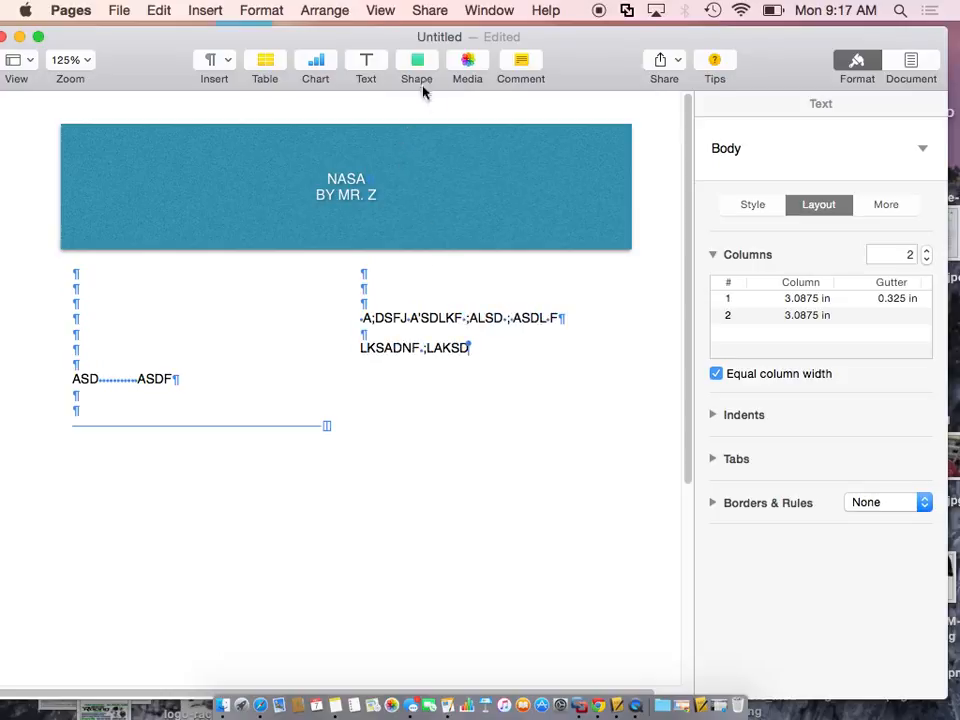
- Show the layout outlines of the two text columns
click(381, 11)
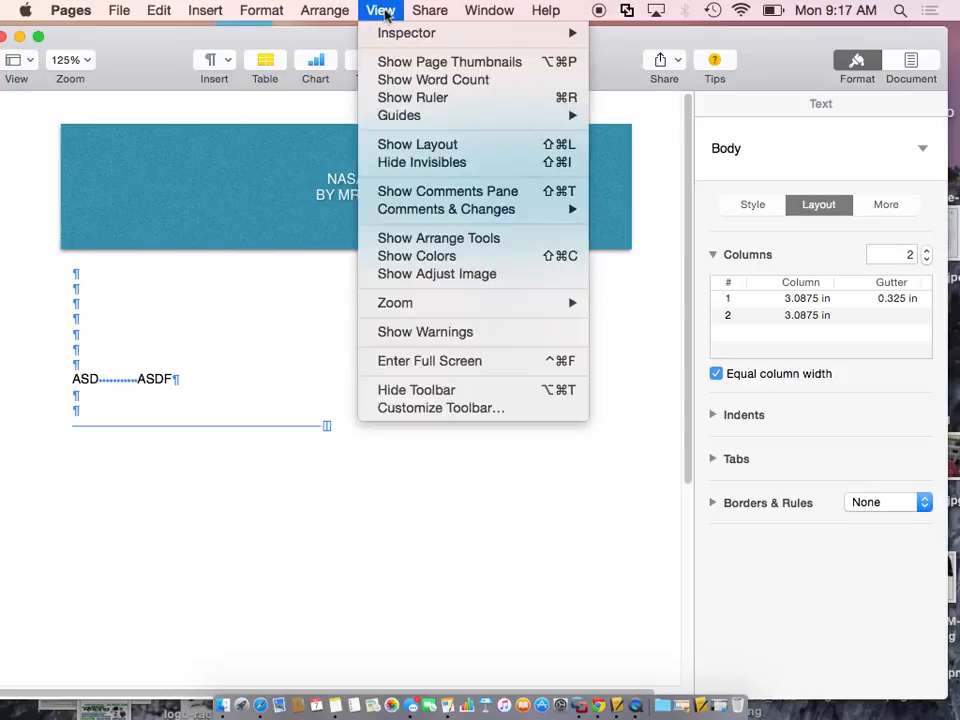
click(430, 146)
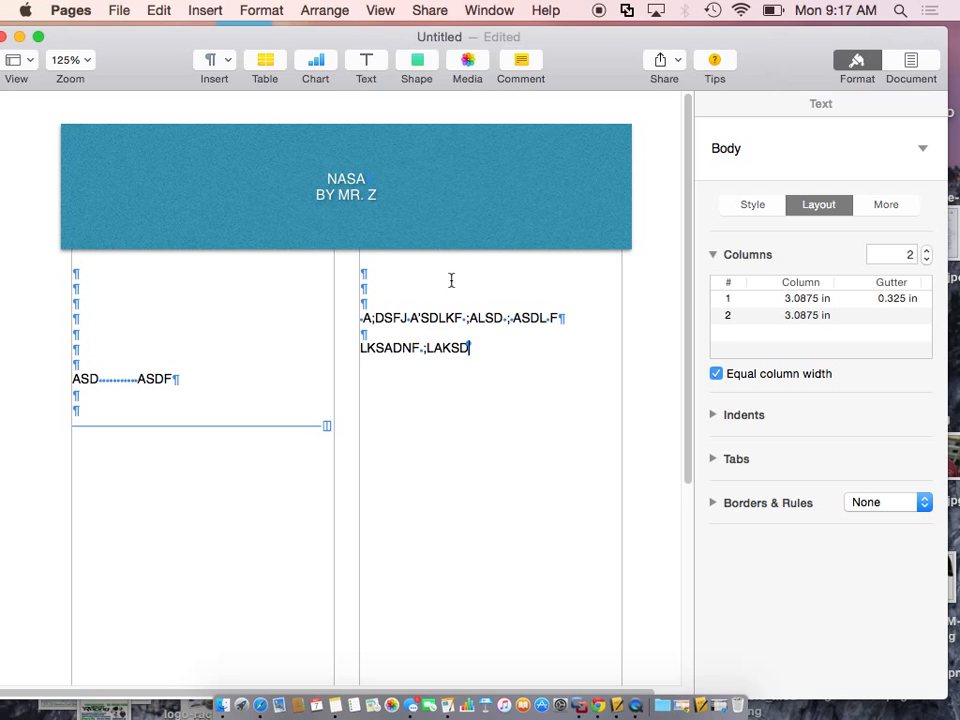
drag(156, 79, 212, 84)
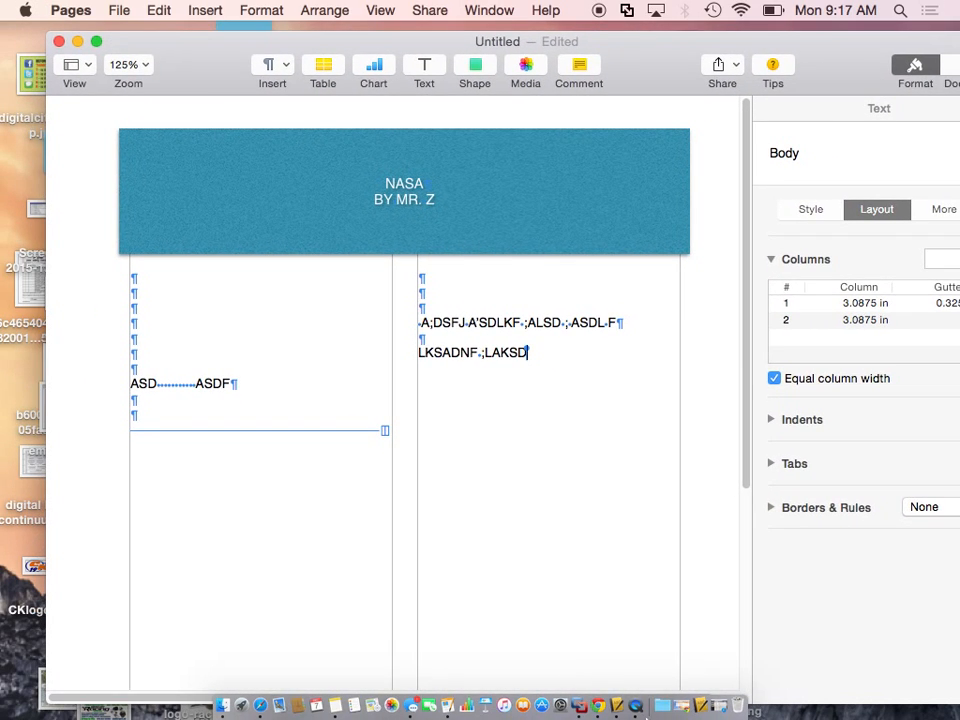
click(636, 706)
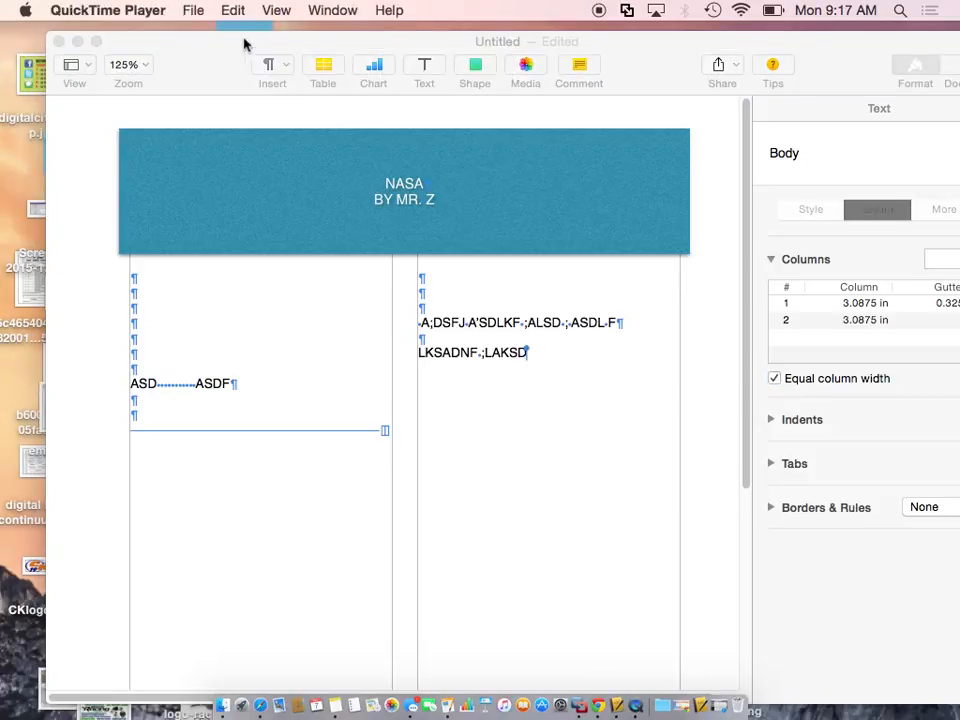
drag(170, 68, 285, 125)
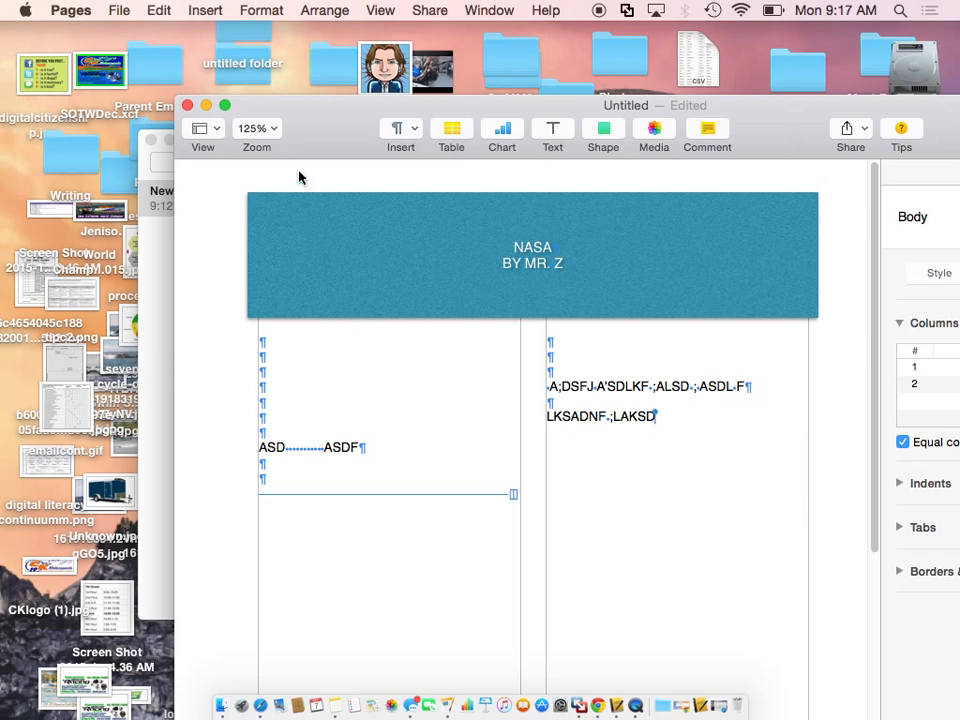
click(636, 706)
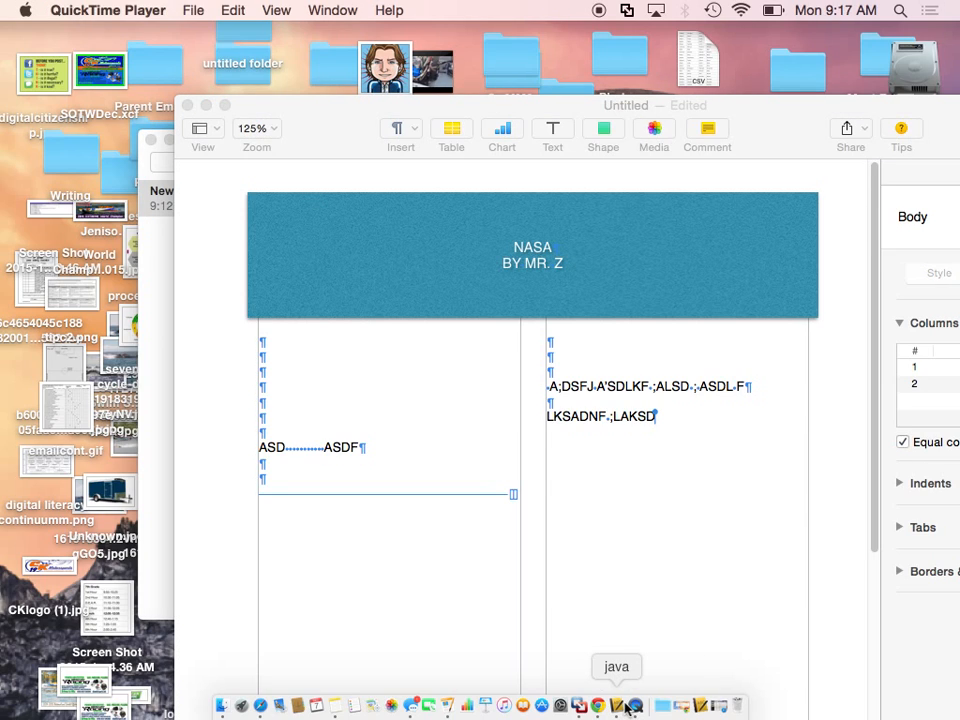